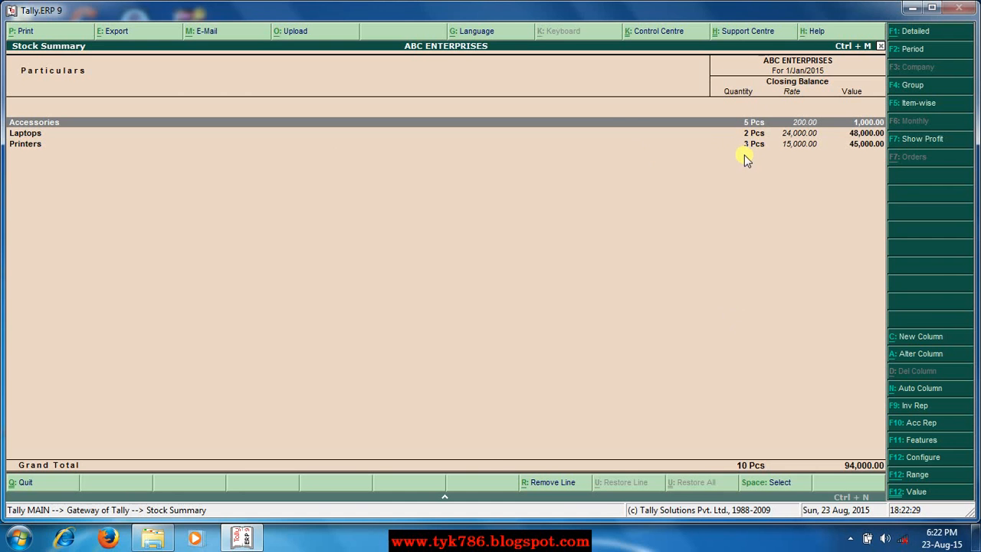
- Leave the stock summary and start a new Sales voucher under Accounting Vouchers
{"action": "key", "text": "Escape"}
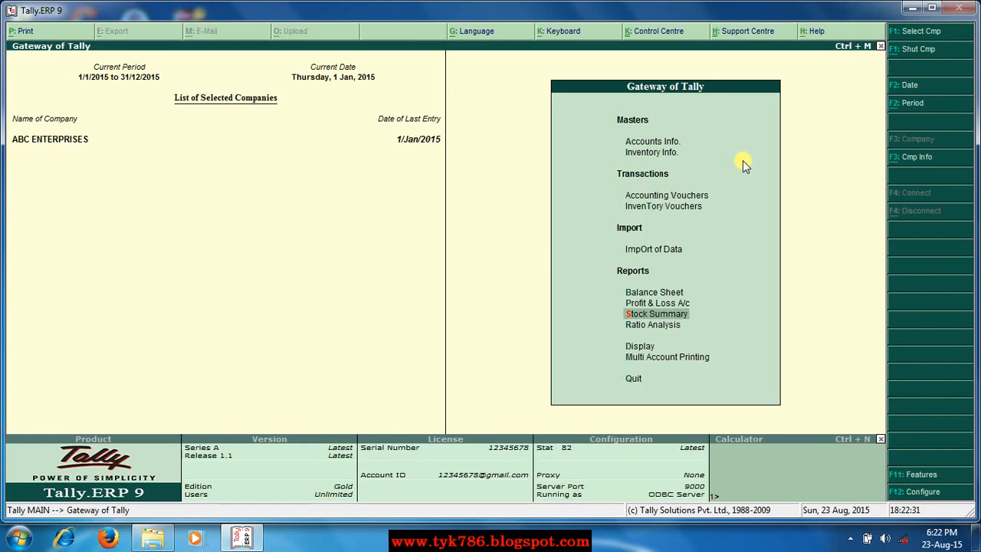
{"action": "left_click", "coordinate": [665, 199]}
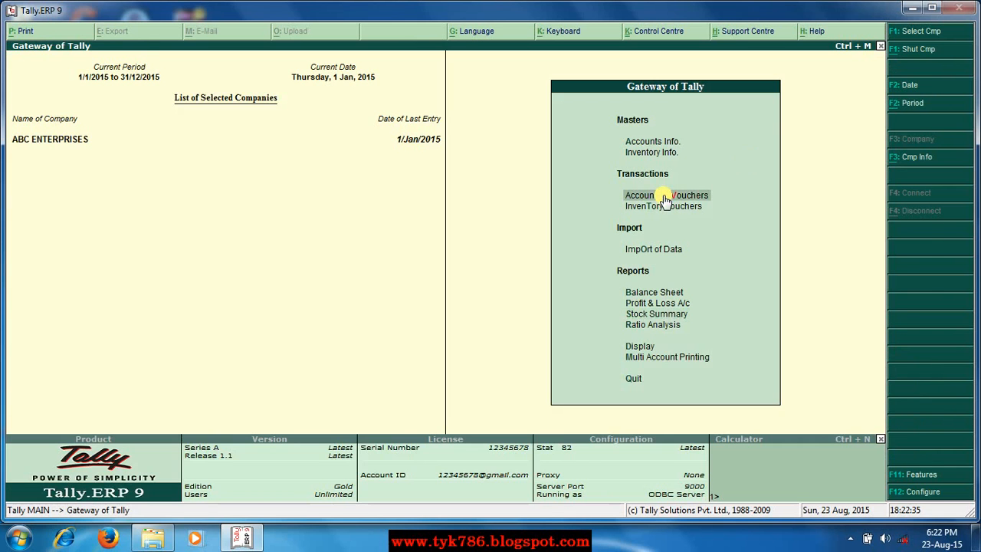
{"action": "left_click", "coordinate": [665, 198]}
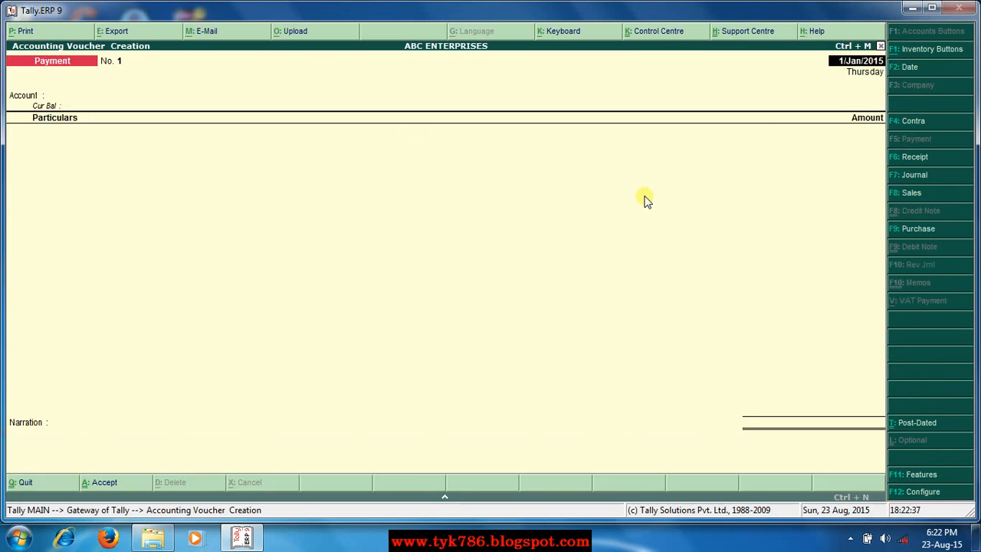
{"action": "key", "text": "Return"}
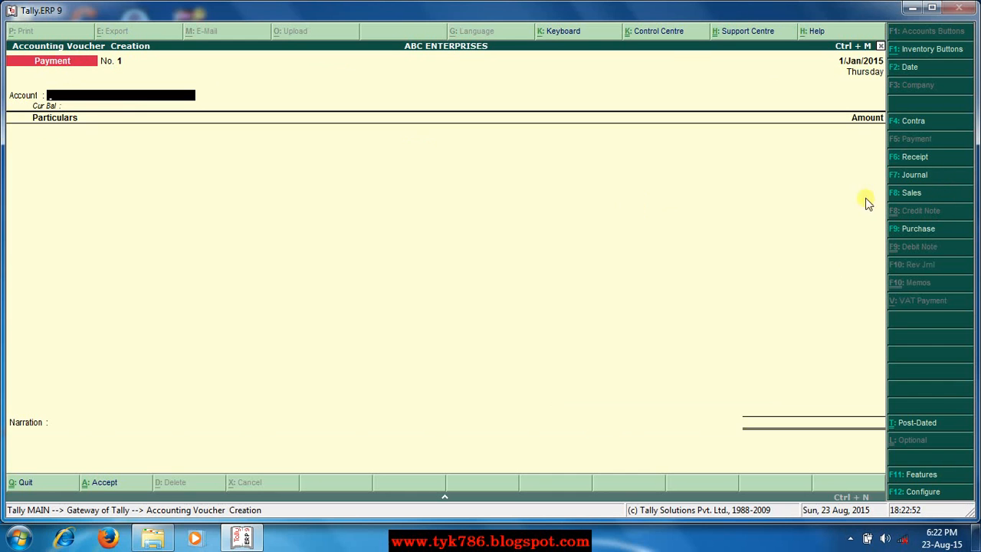
{"action": "left_click", "coordinate": [933, 194]}
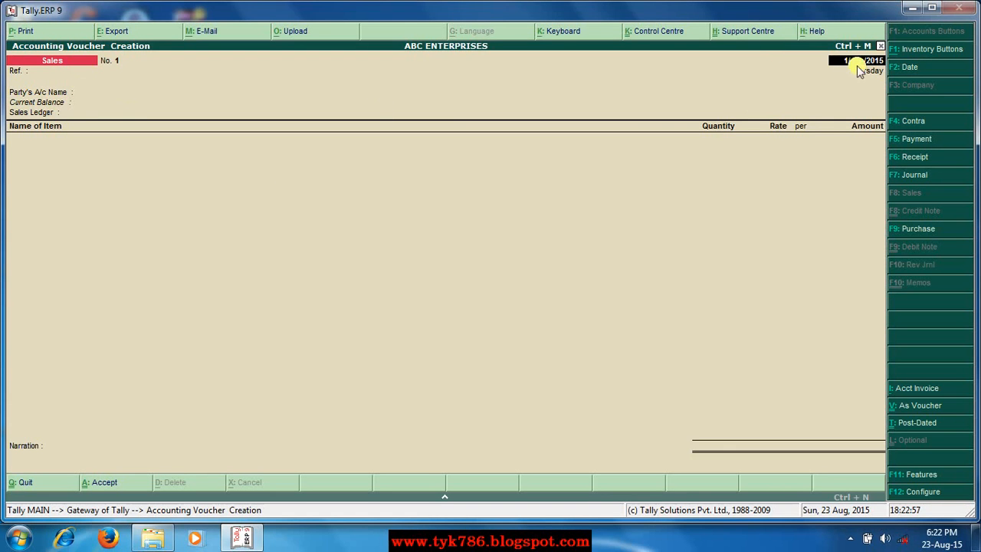
- Accept 1/Jan/2015 as the voucher date, enter the reference Bill no 23 and choose Star Computer as the party account
{"action": "key", "text": "Return"}
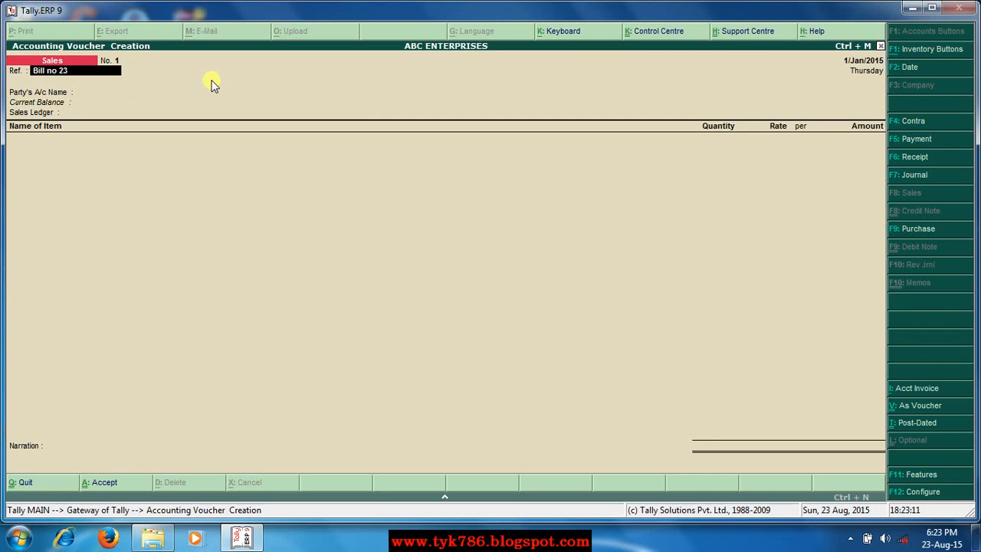
{"action": "key", "text": "Return"}
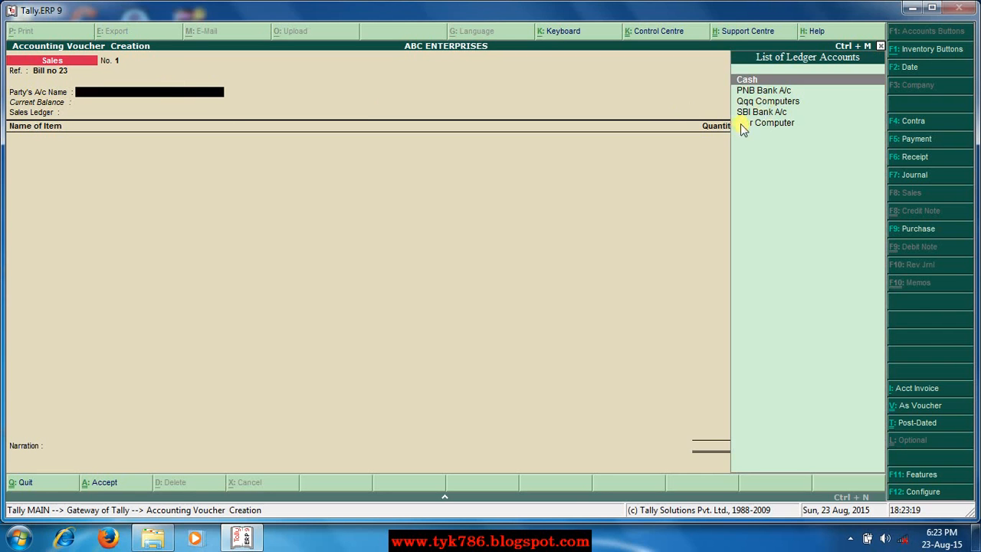
{"action": "key", "text": "Down"}
{"action": "key", "text": "Down"}
{"action": "key", "text": "Down"}
{"action": "key", "text": "Down"}
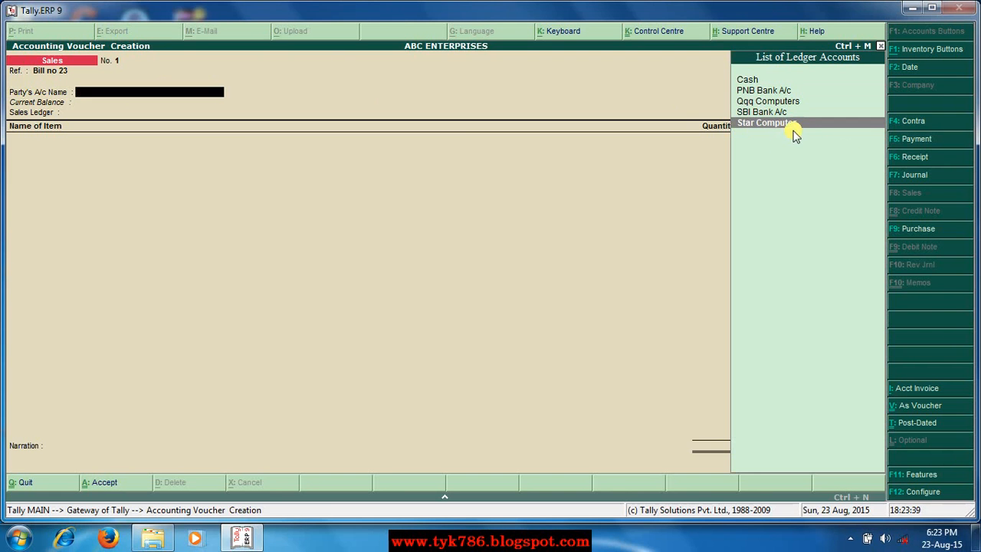
{"action": "key", "text": "Return"}
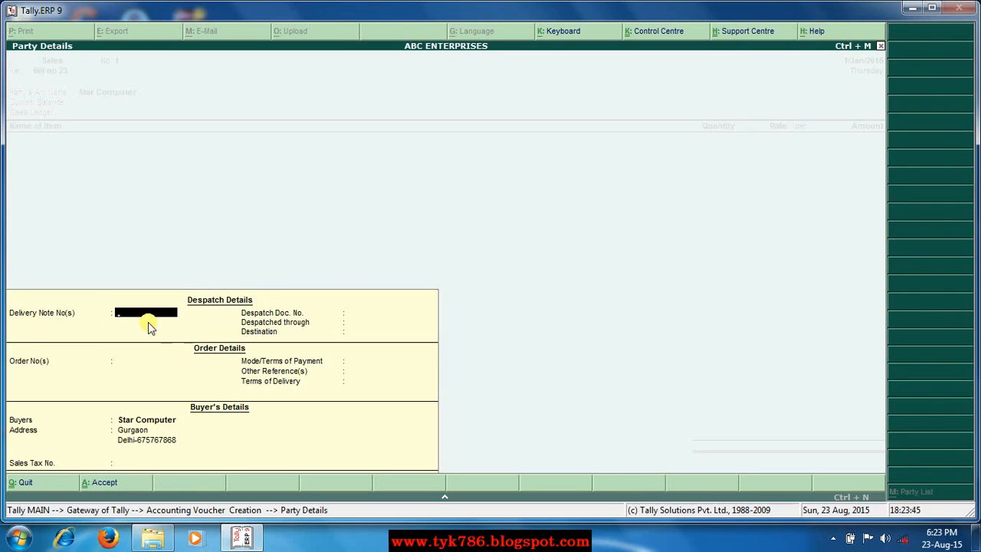
- Accept the party details with despatch, order and sales tax fields left blank, keeping the buyer's name and address
{"action": "key", "text": "Return"}
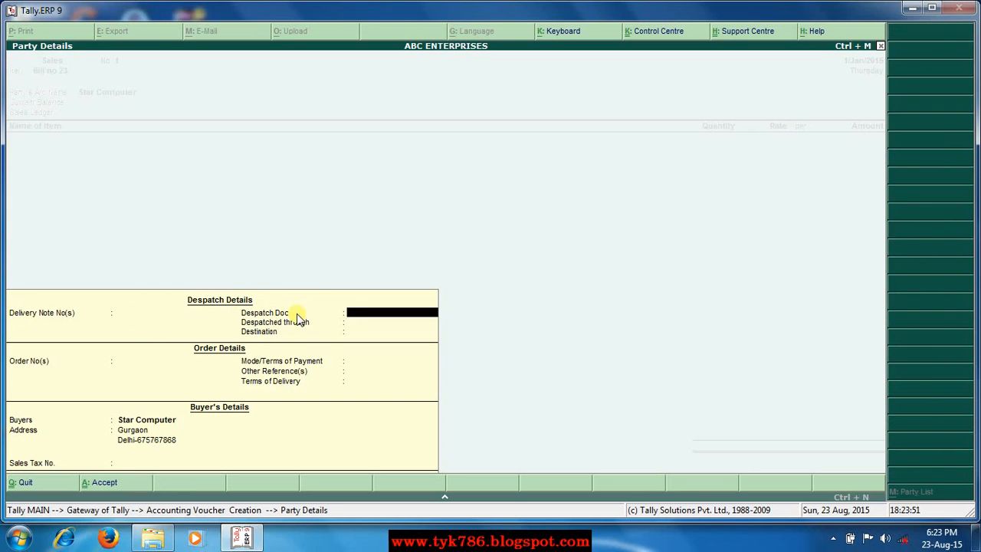
{"action": "key", "text": "Return"}
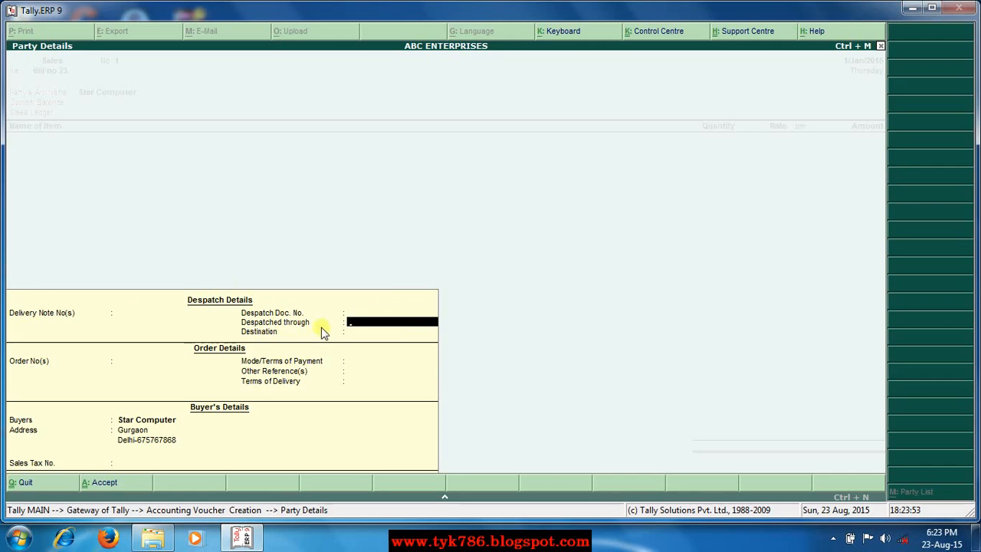
{"action": "key", "text": "Return"}
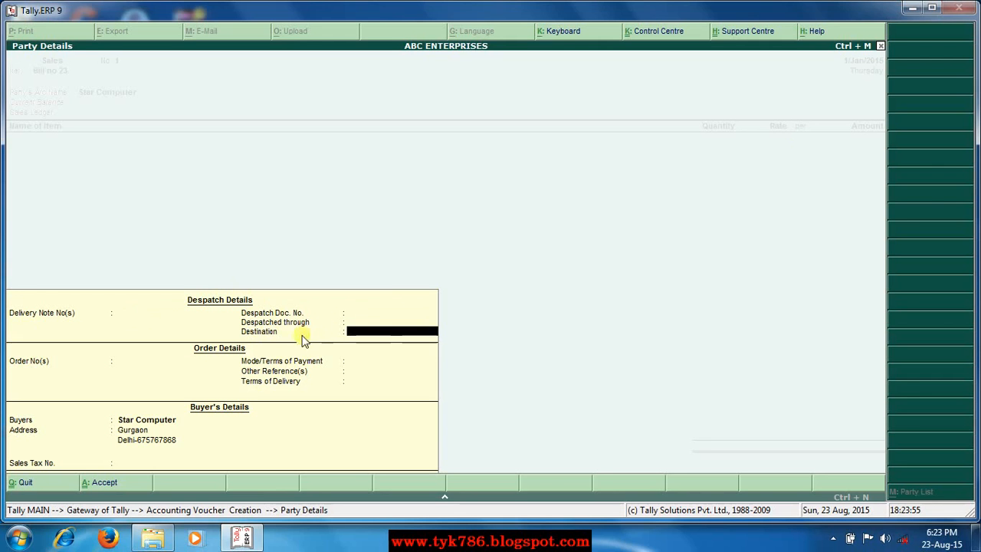
{"action": "key", "text": "Return"}
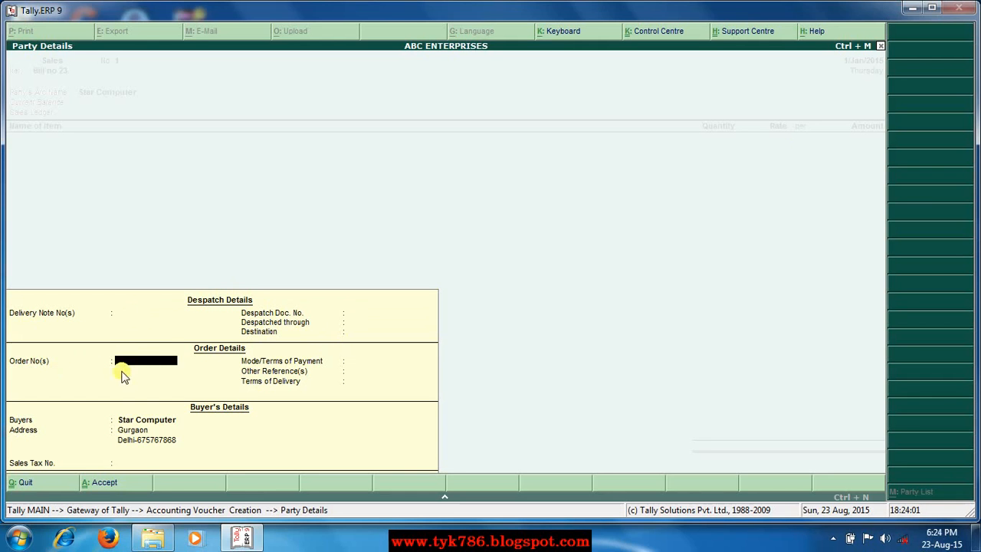
{"action": "key", "text": "Return"}
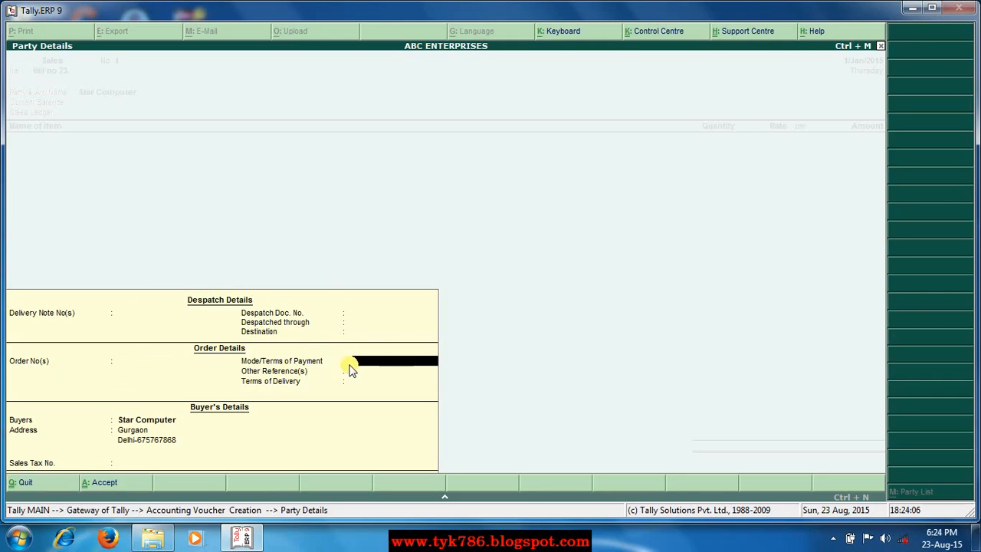
{"action": "key", "text": "Return"}
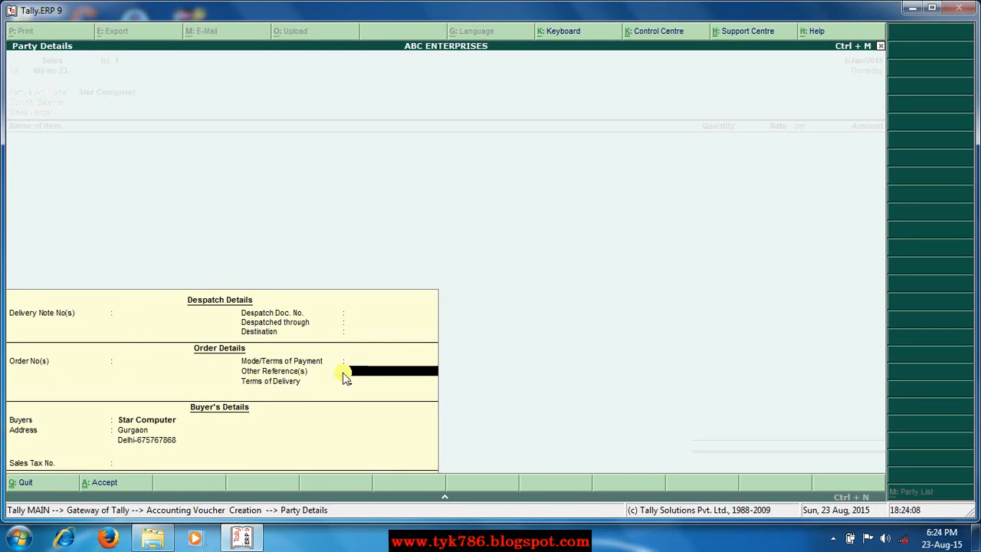
{"action": "key", "text": "Return"}
{"action": "key", "text": "Return"}
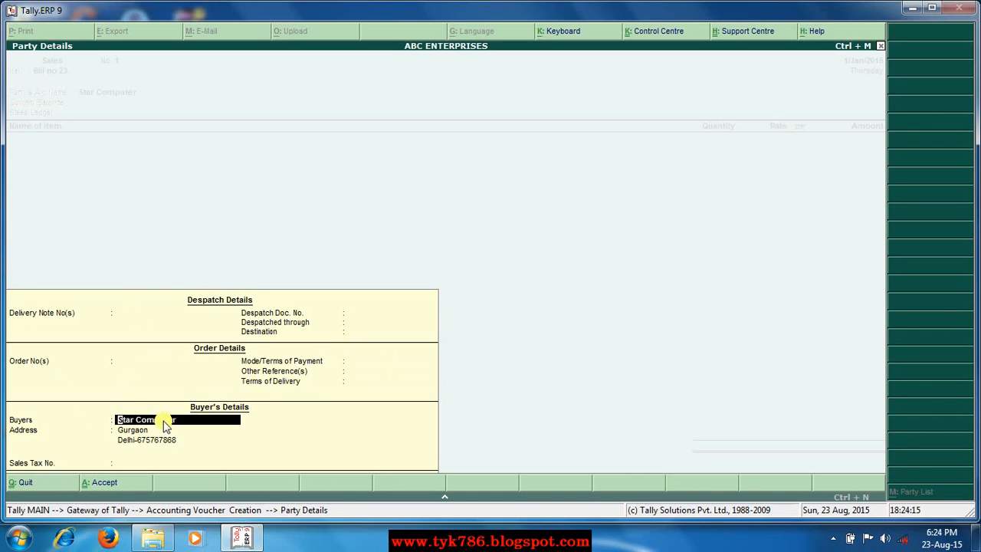
{"action": "key", "text": "Return"}
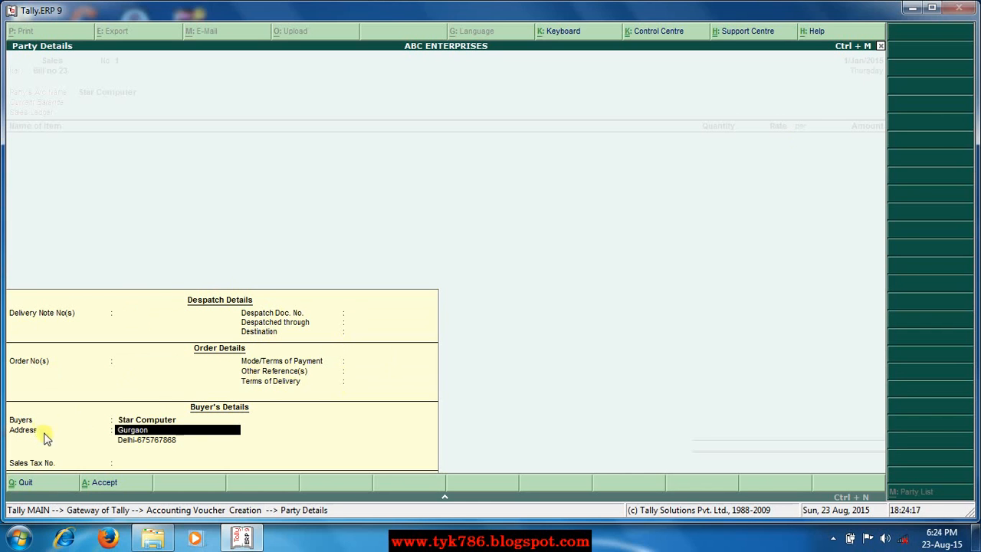
{"action": "key", "text": "Return"}
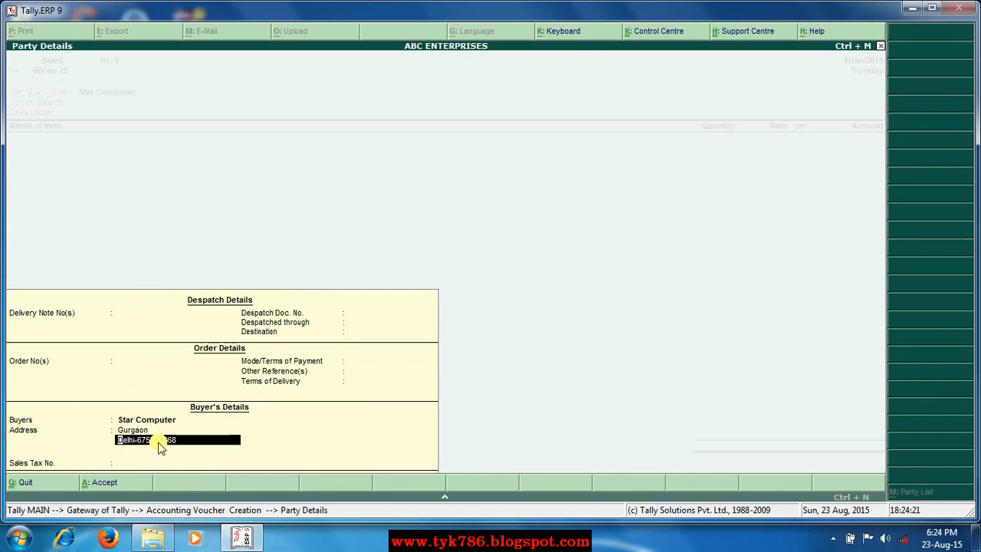
{"action": "key", "text": "Return"}
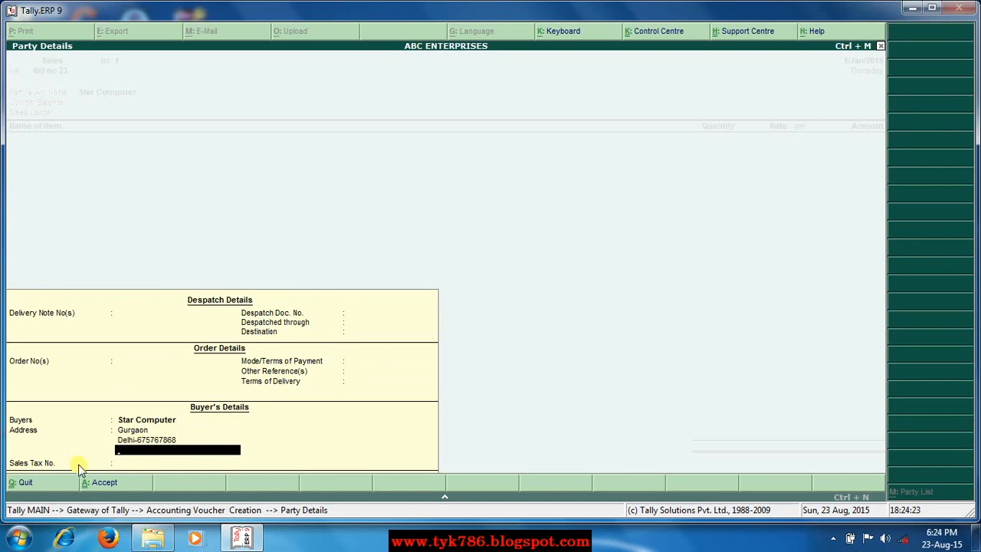
{"action": "key", "text": "Return"}
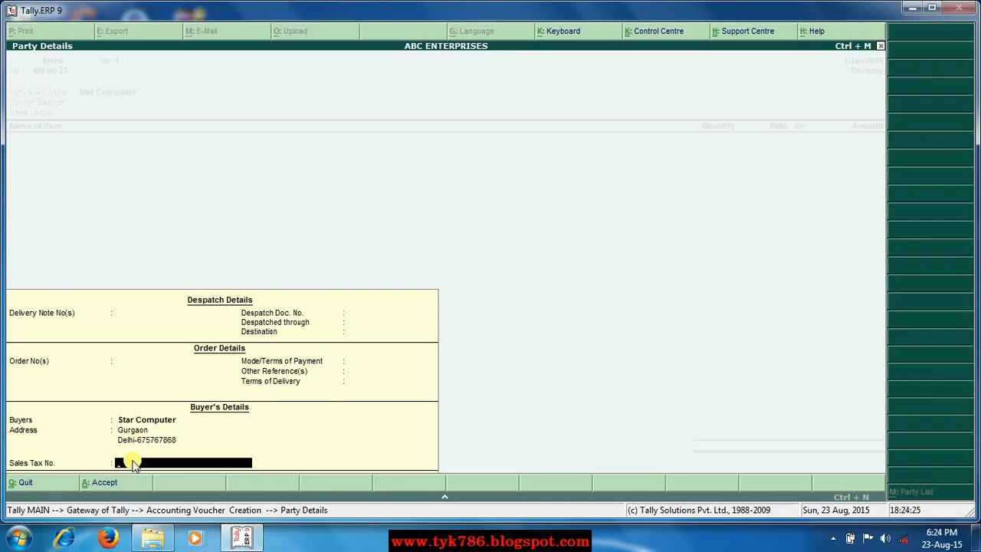
{"action": "key", "text": "Return"}
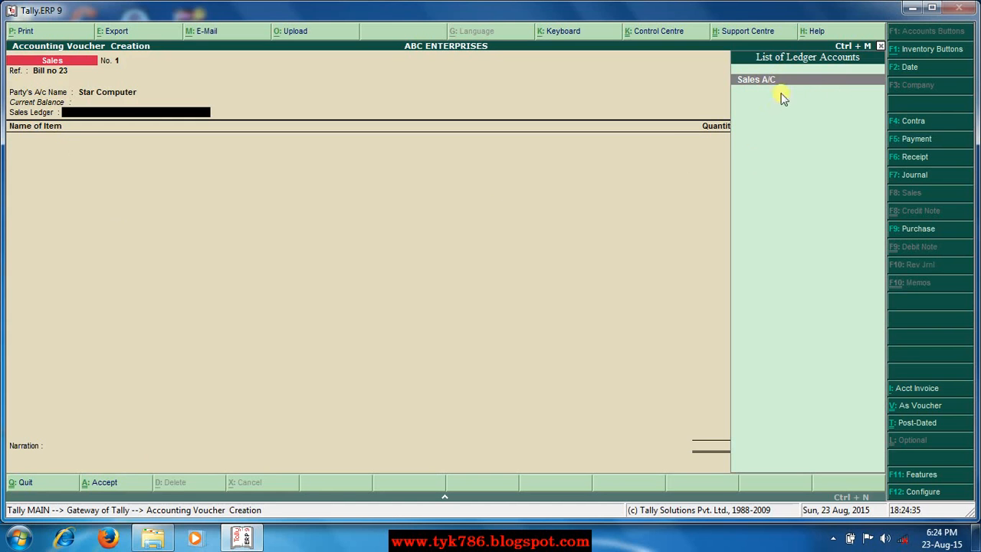
- Choose Sales A/C as the sales ledger and add the item HP 630 with quantity 1 at a rate of 25,000.00 per Pcs
{"action": "left_click", "coordinate": [752, 81]}
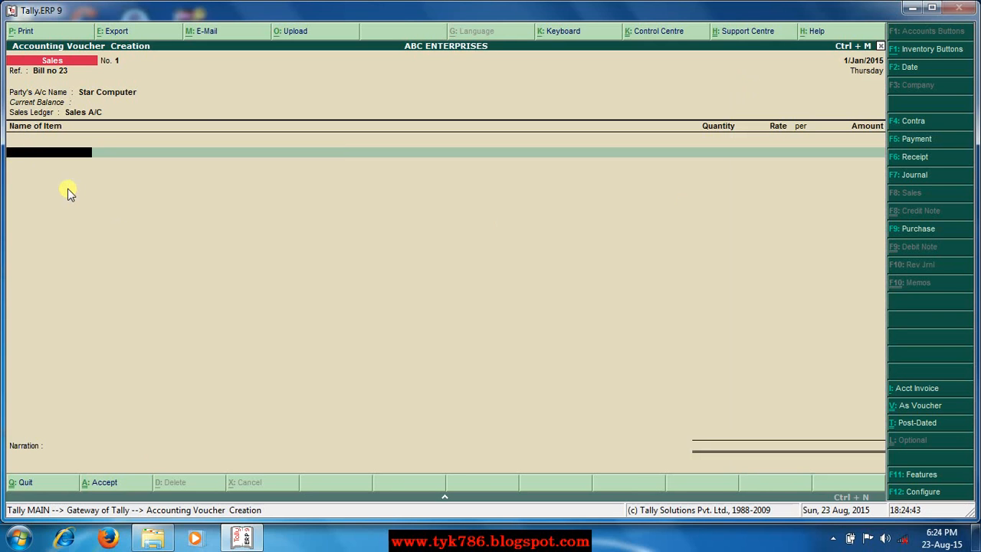
{"action": "type", "text": "H"}
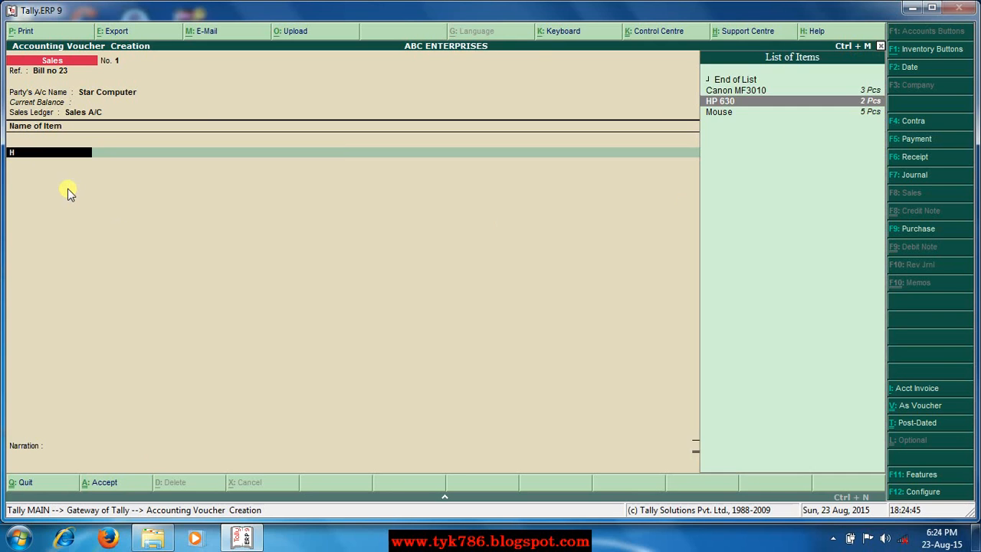
{"action": "left_click", "coordinate": [741, 104]}
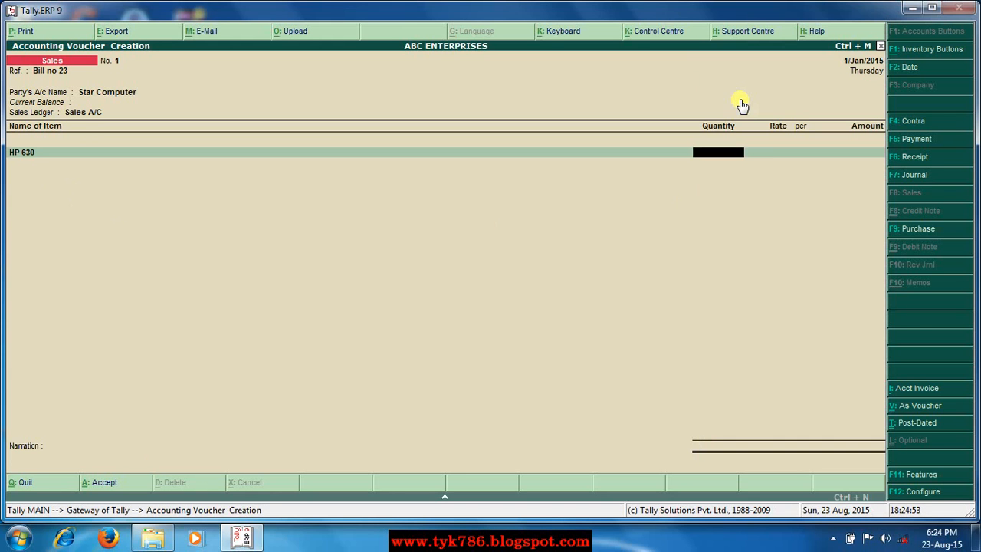
{"action": "type", "text": "1"}
{"action": "key", "text": "Return"}
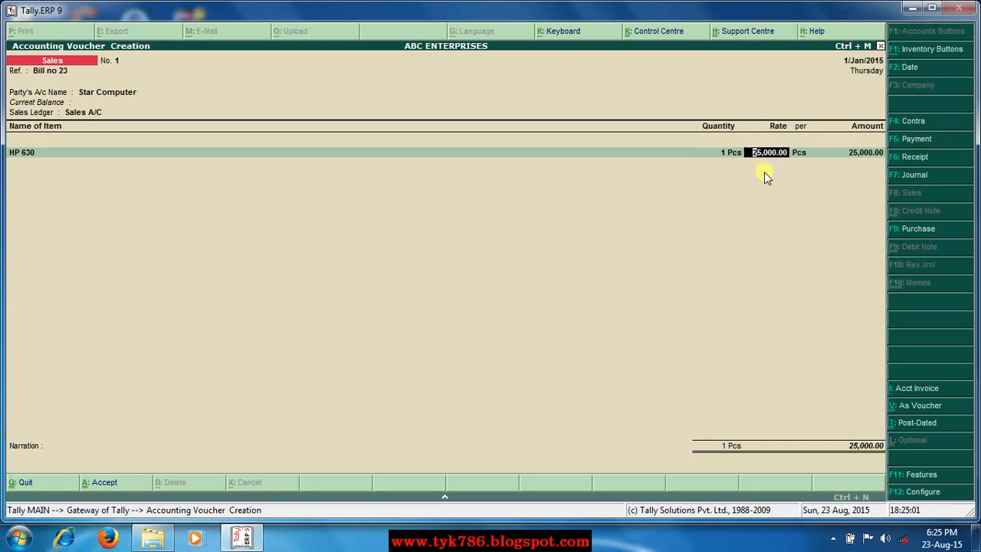
{"action": "key", "text": "Return"}
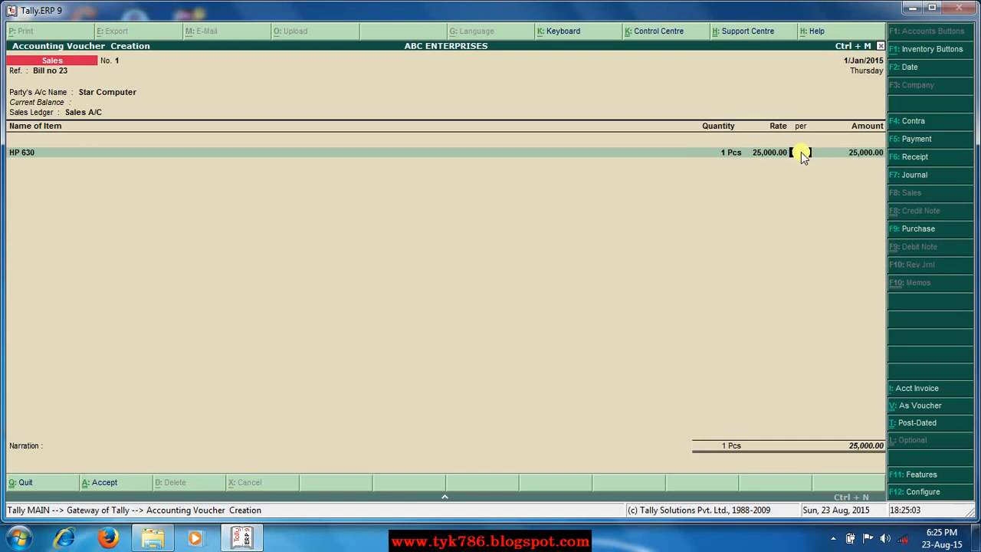
{"action": "key", "text": "Return"}
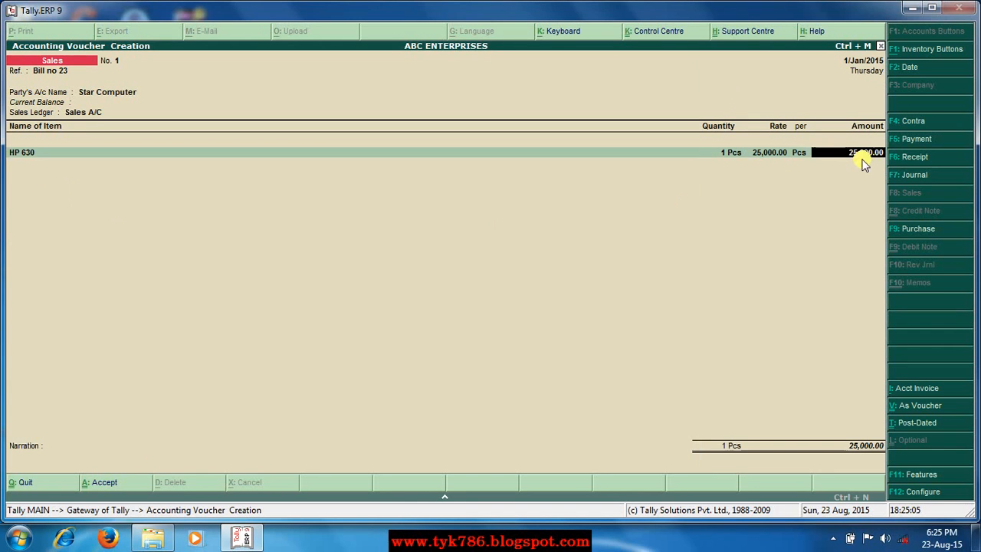
{"action": "key", "text": "Return"}
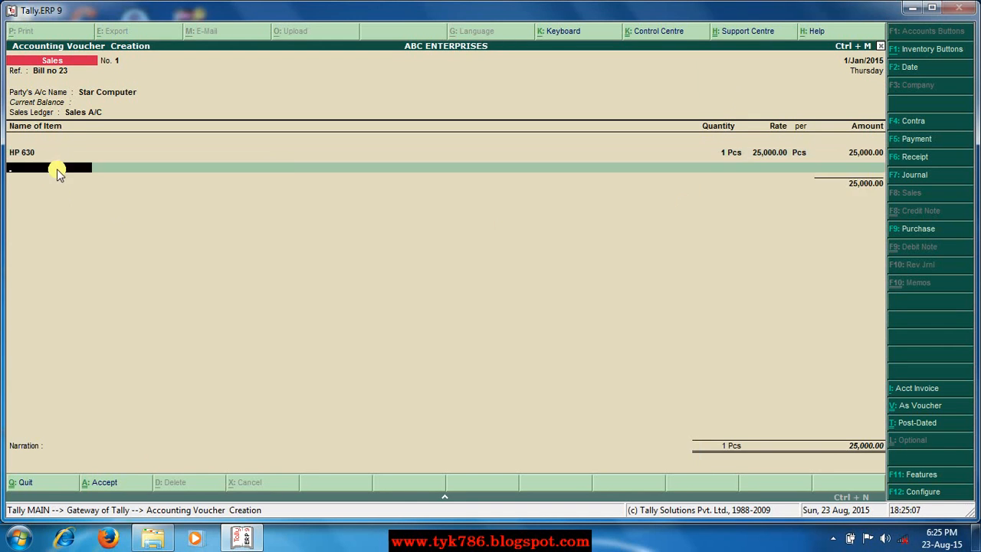
- Add the item Canon MF3010 to the voucher with quantity 2 at a rate of 16,000.00 per Pcs
{"action": "type", "text": "C"}
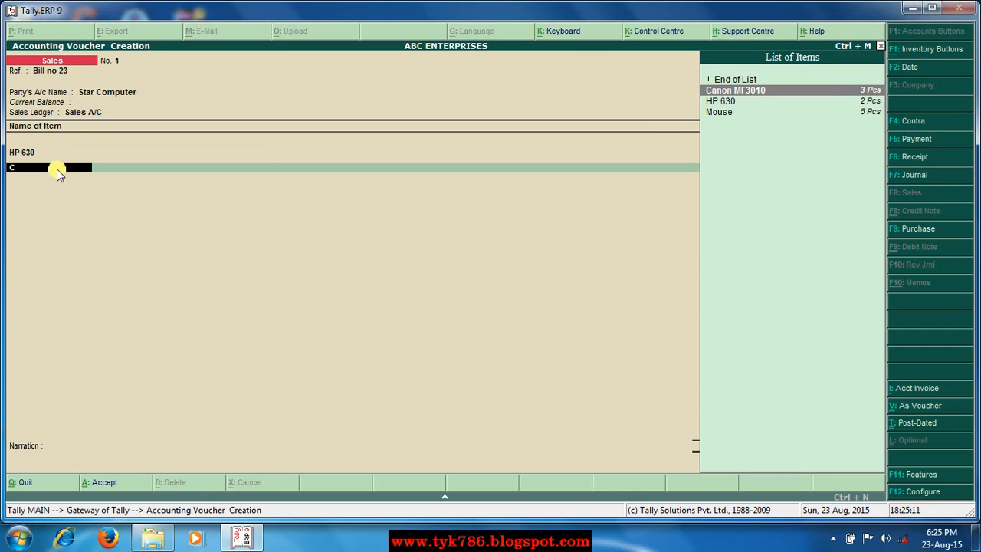
{"action": "left_click", "coordinate": [849, 91]}
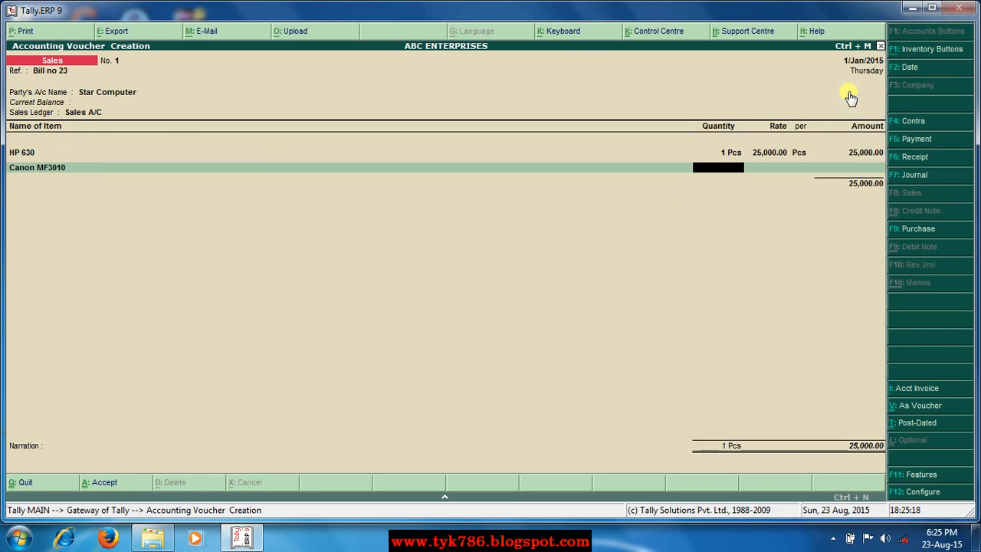
{"action": "key", "text": "Return"}
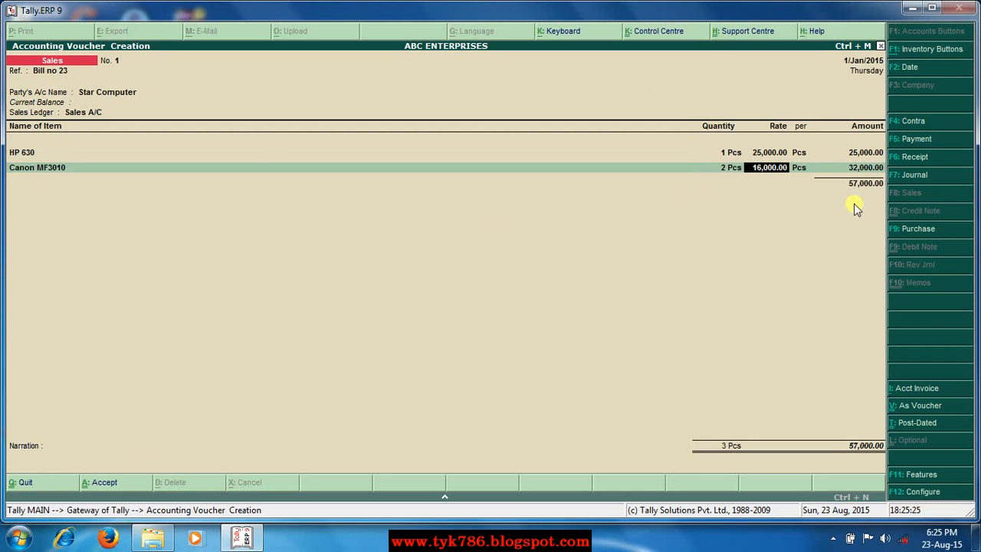
{"action": "key", "text": "Return"}
{"action": "key", "text": "Return"}
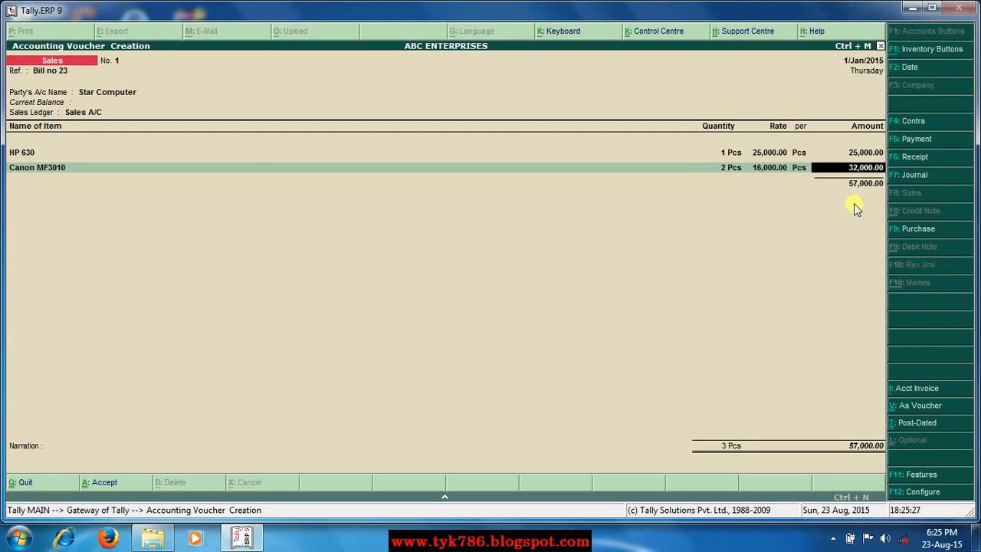
{"action": "key", "text": "Return"}
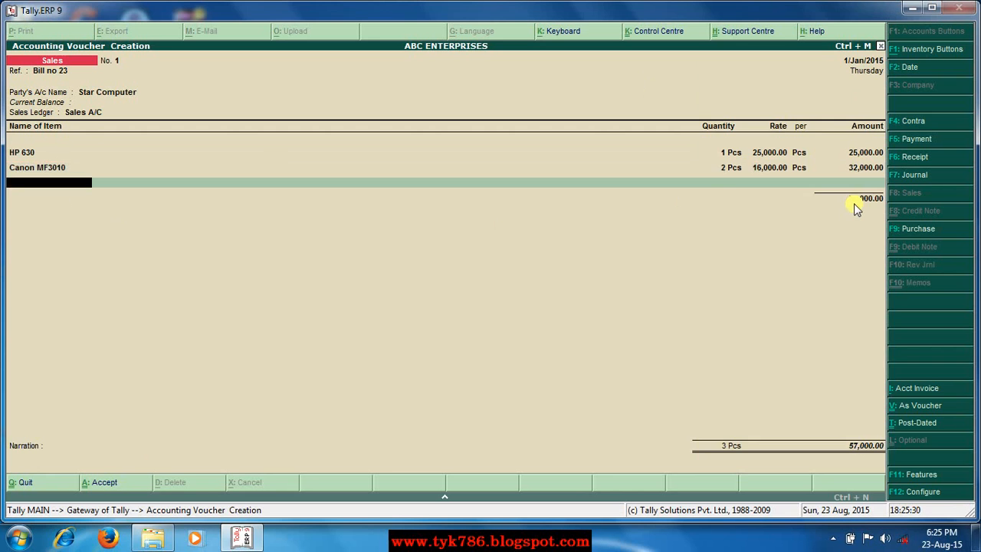
- Add the item Mouse to the voucher with quantity 3 at a rate of 300.00 per Pcs
{"action": "type", "text": "M"}
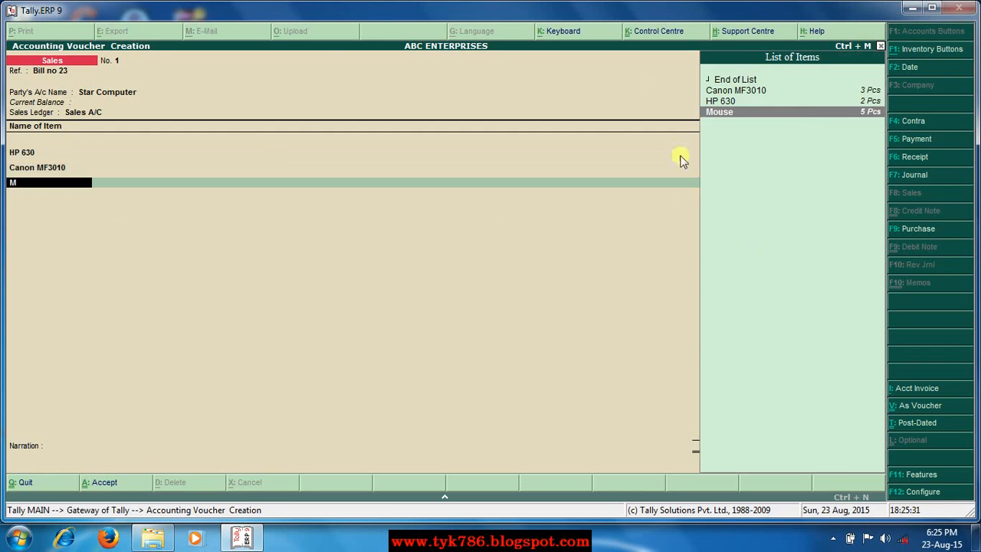
{"action": "left_click", "coordinate": [812, 113]}
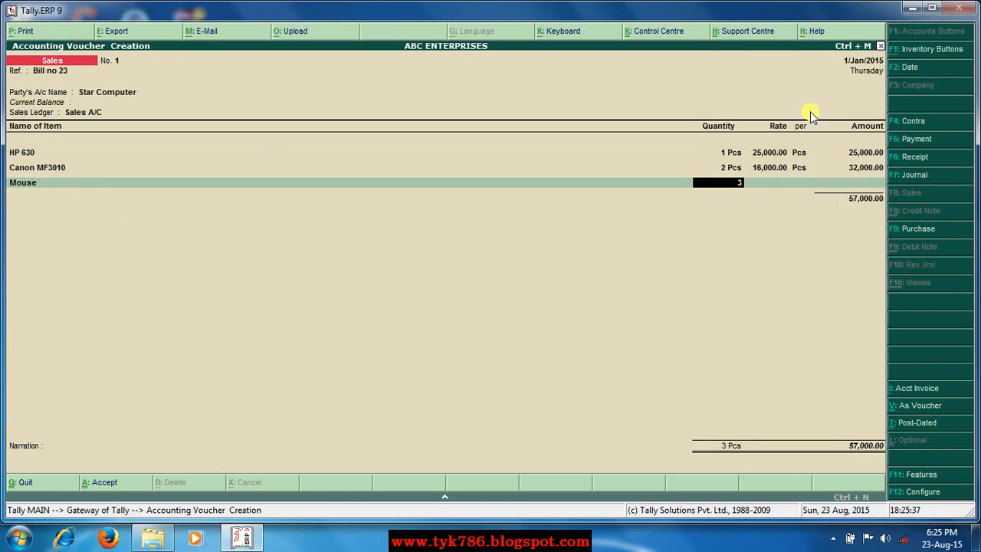
{"action": "key", "text": "Return"}
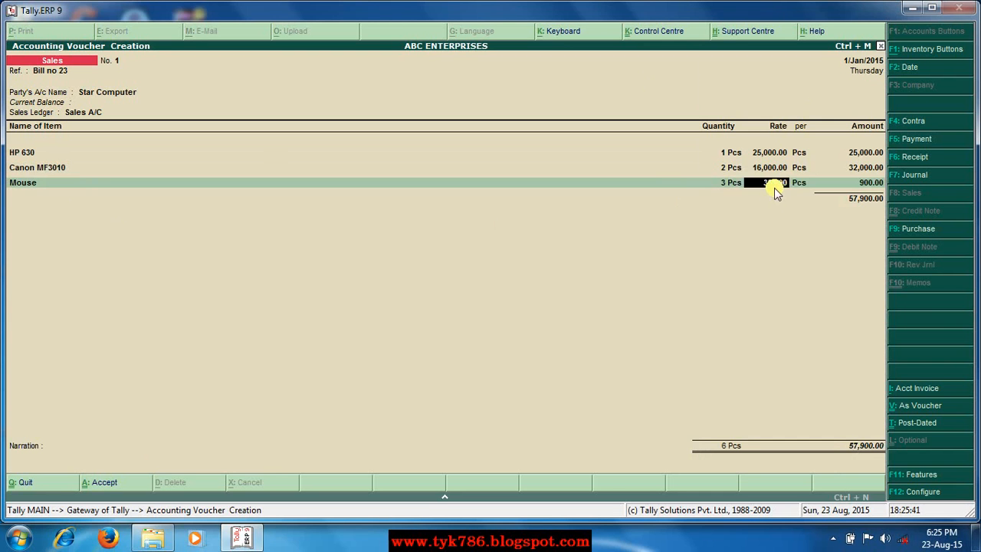
{"action": "key", "text": "Return"}
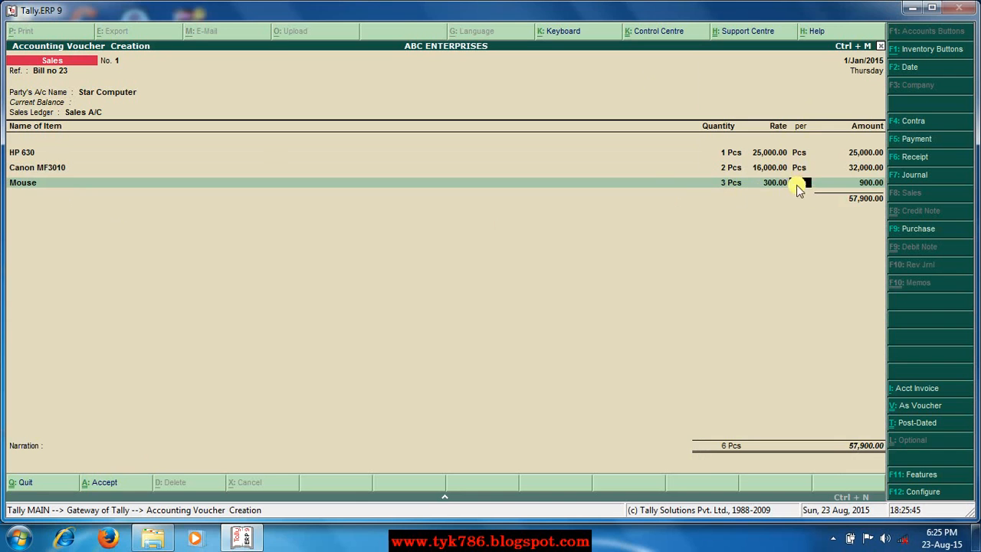
{"action": "key", "text": "Return"}
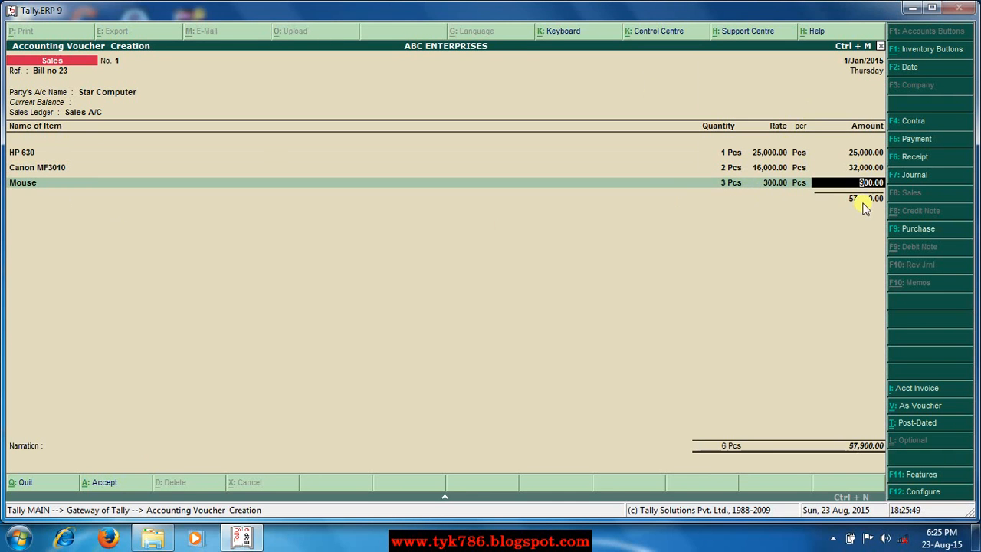
{"action": "key", "text": "Return"}
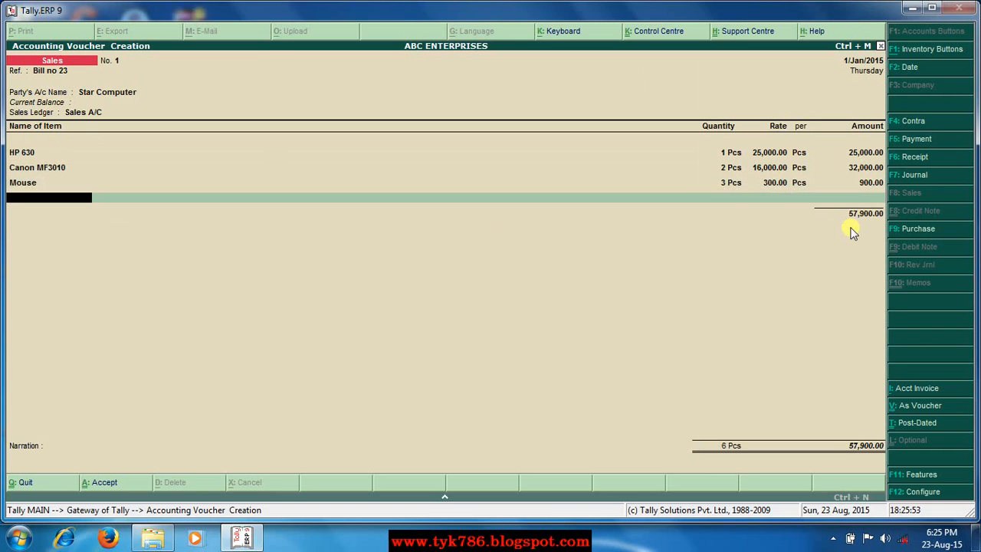
- End the item list, enter the narration "Sold goods to star computers", and save the sales voucher, leaving voucher creation
{"action": "key", "text": "Return"}
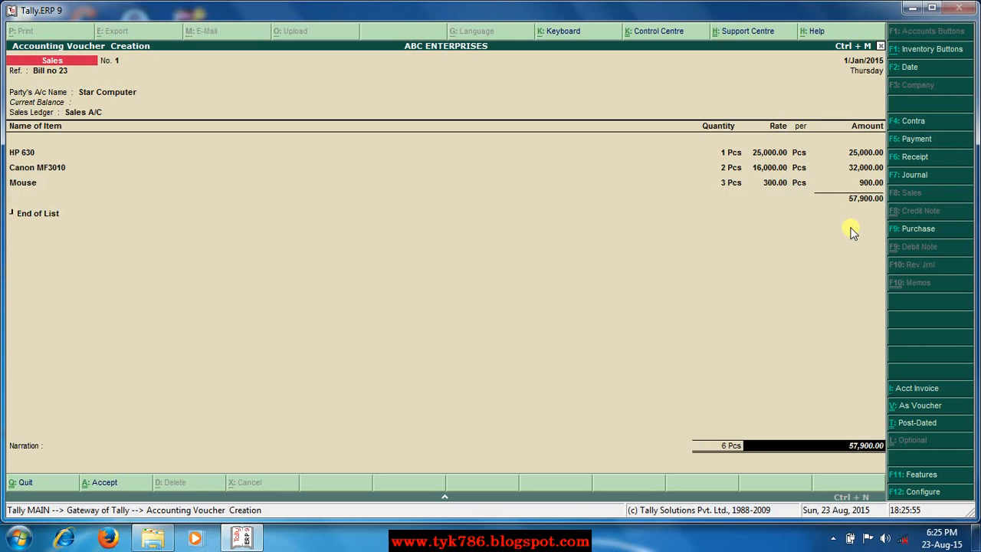
{"action": "key", "text": "Return"}
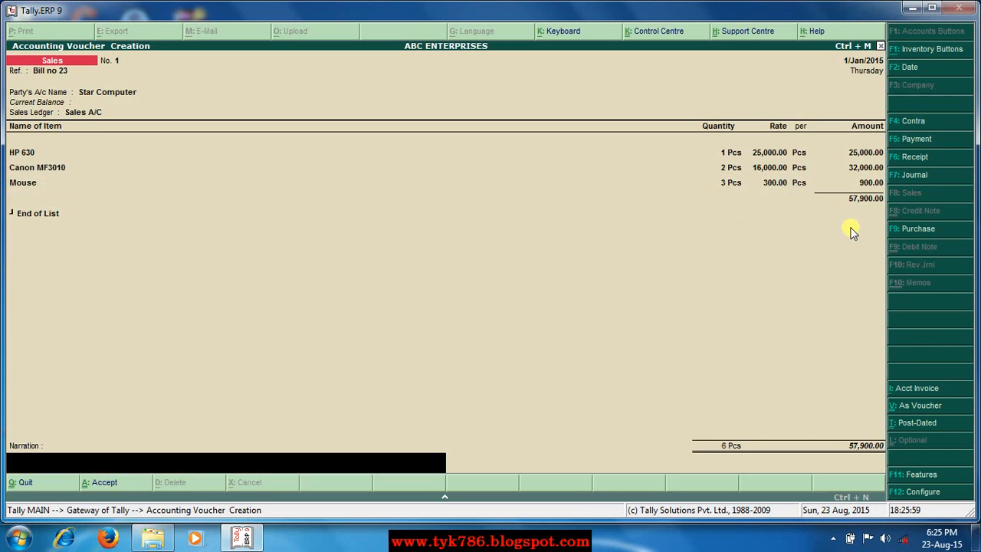
{"action": "type", "text": "Sold goods to star"}
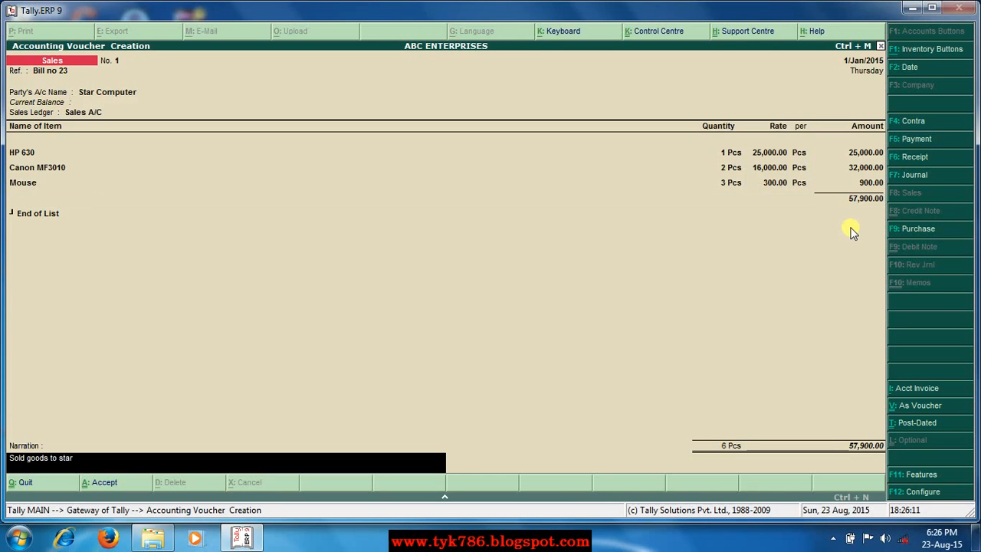
{"action": "type", "text": " computers."}
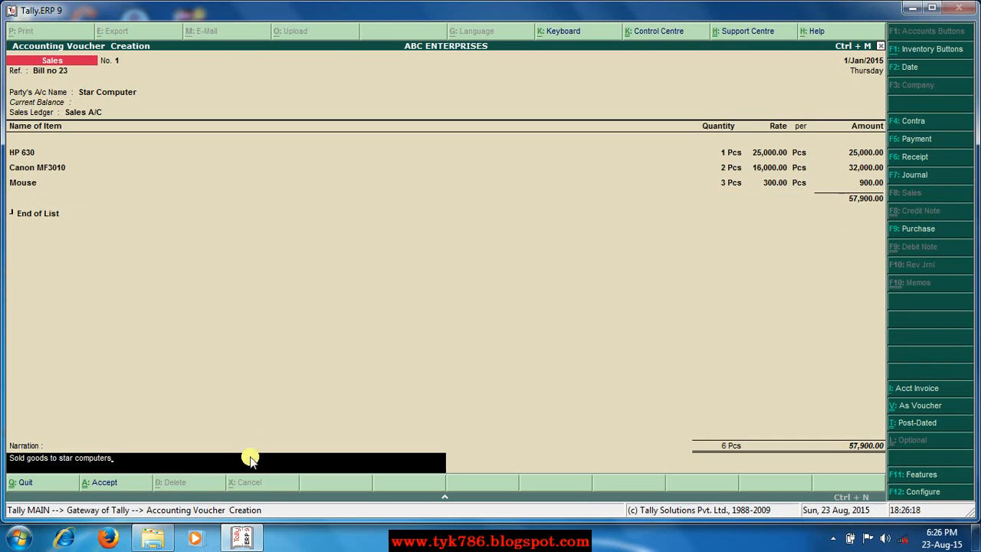
{"action": "key", "text": "Return"}
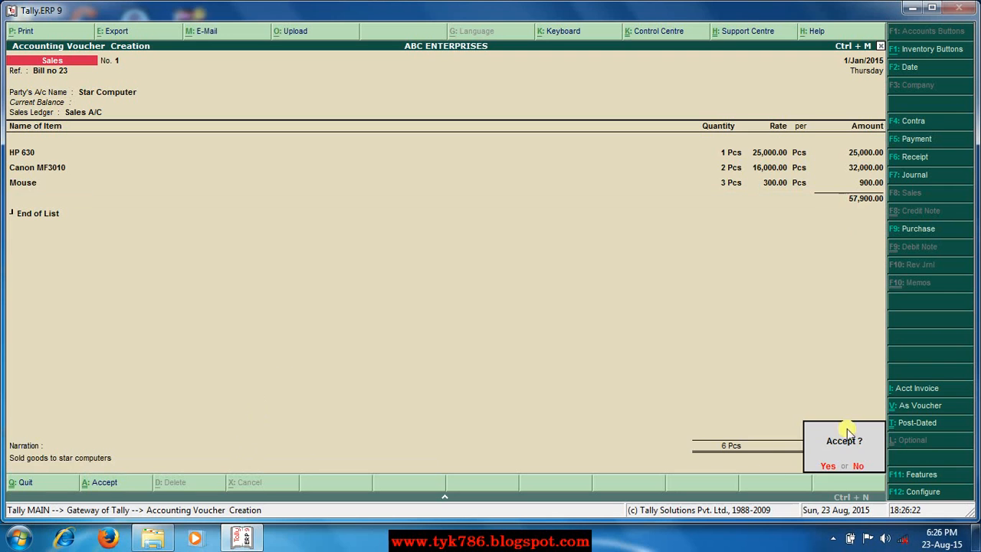
{"action": "key", "text": "Return"}
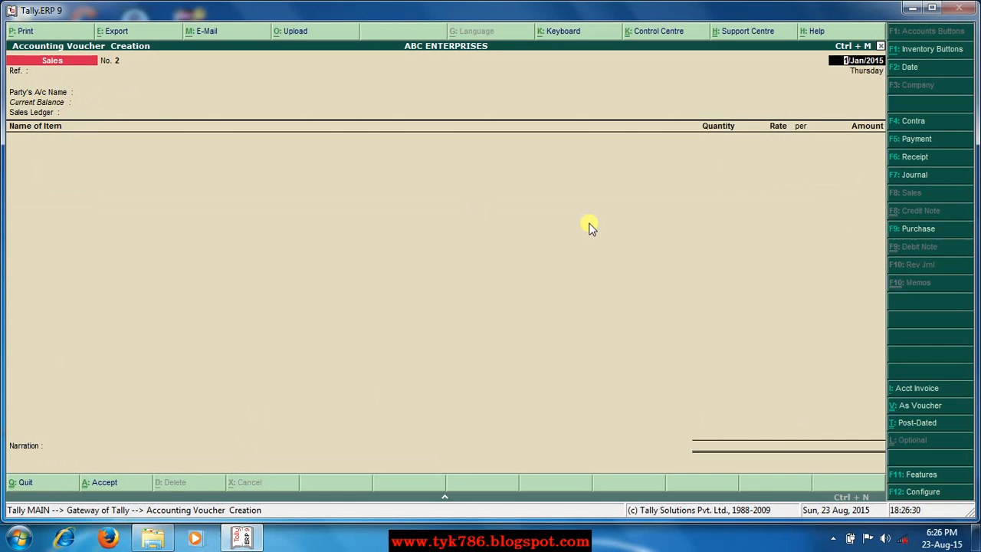
{"action": "key", "text": "BackSpace"}
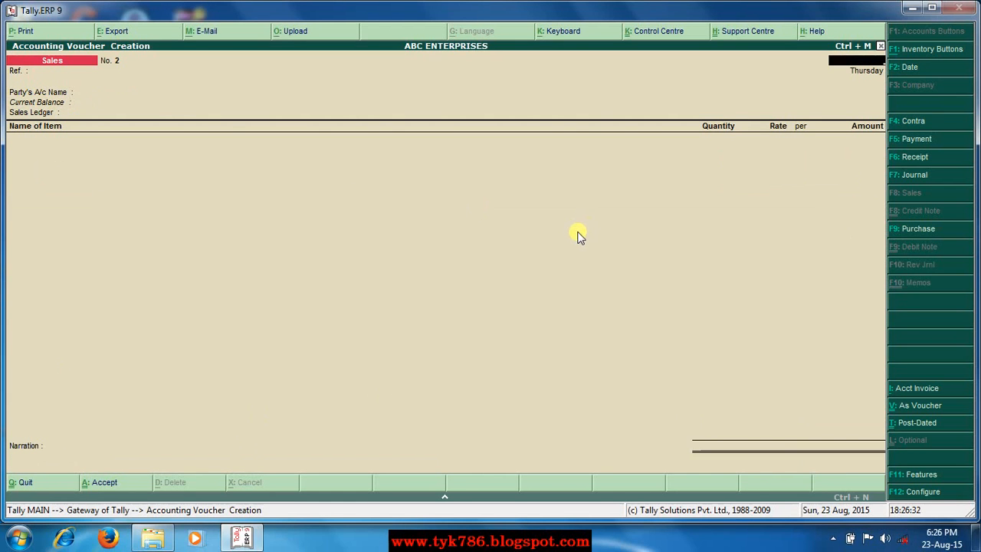
{"action": "key", "text": "Escape"}
{"action": "key", "text": "y"}
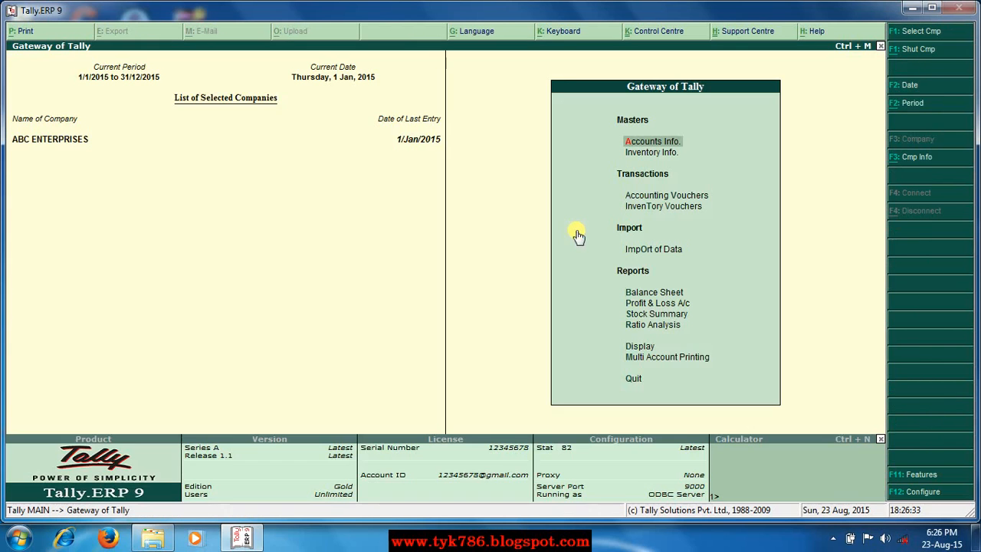
- Examine the Balance Sheet and its Profit & Loss A/c details, including gross and nett profit, and return to the Gateway of Tally
{"action": "left_click", "coordinate": [636, 296]}
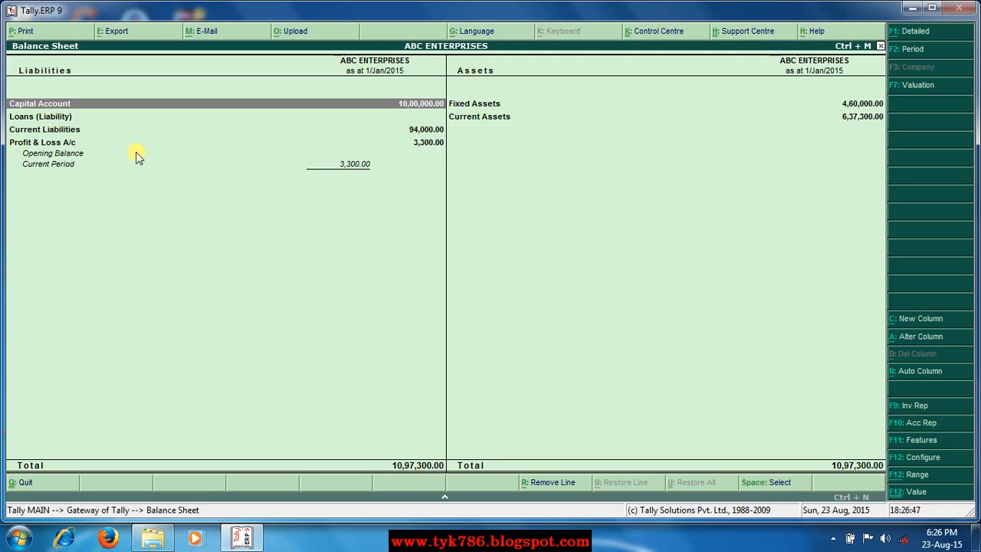
{"action": "left_click", "coordinate": [40, 144]}
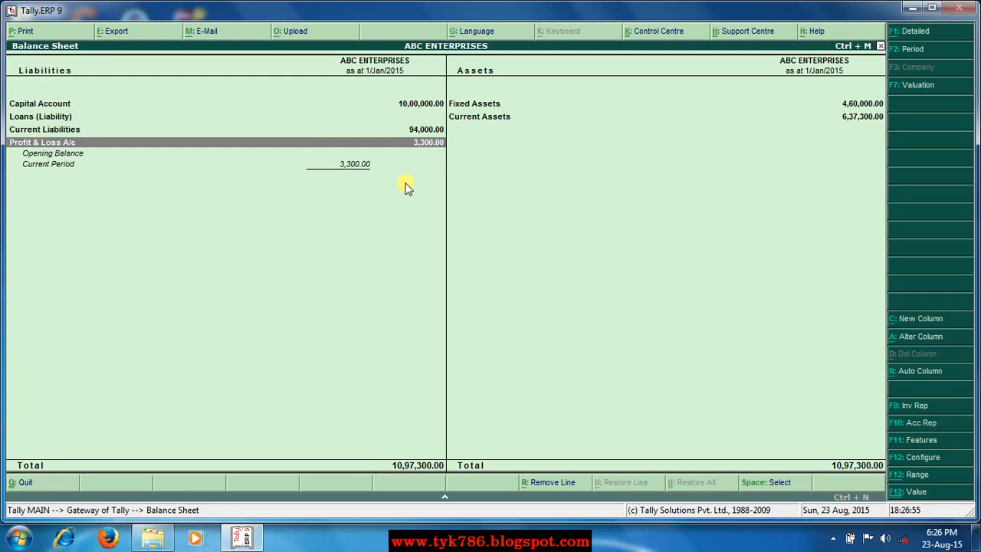
{"action": "key", "text": "Return"}
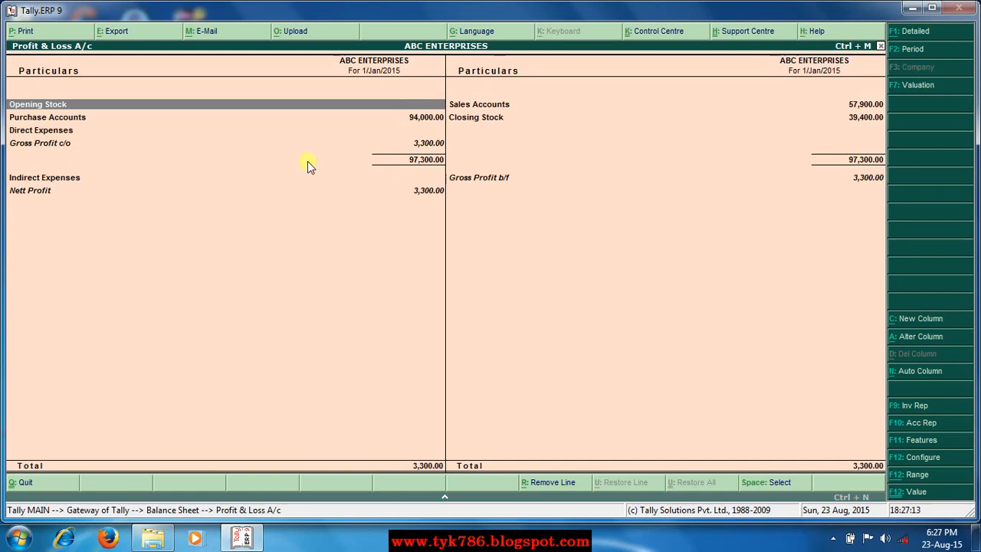
{"action": "key", "text": "Escape"}
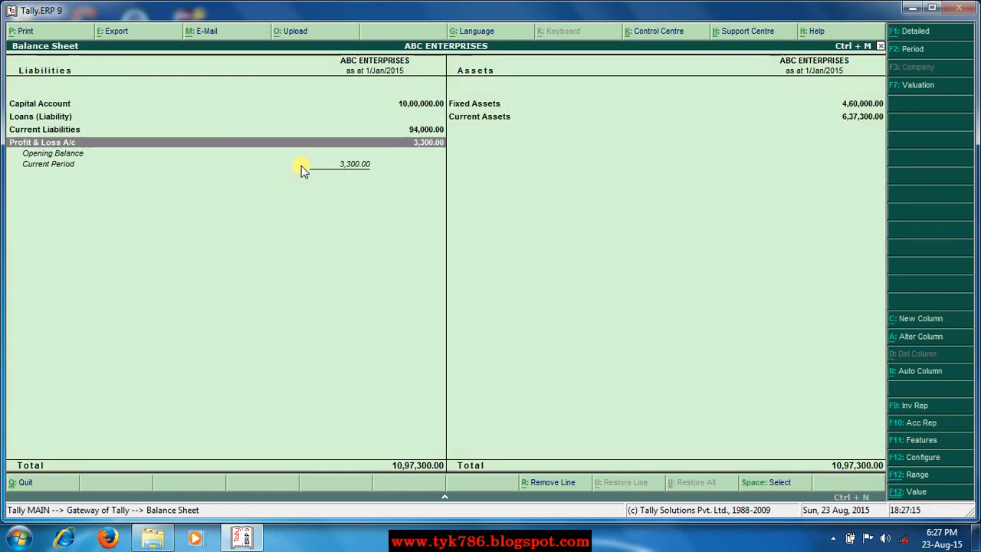
{"action": "key", "text": "Escape"}
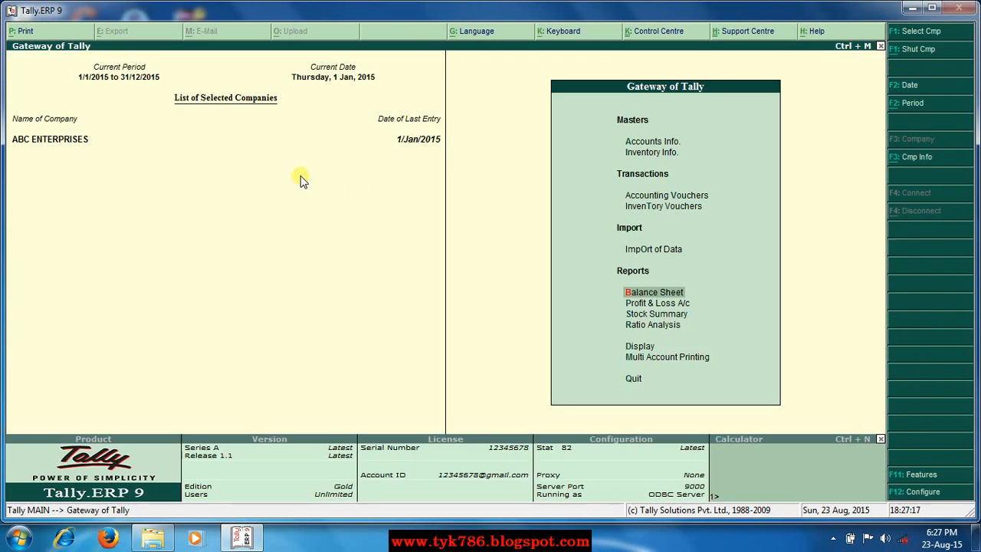
- Check the Stock Summary for the closing balances of the stock groups and close the report
{"action": "left_click", "coordinate": [636, 318]}
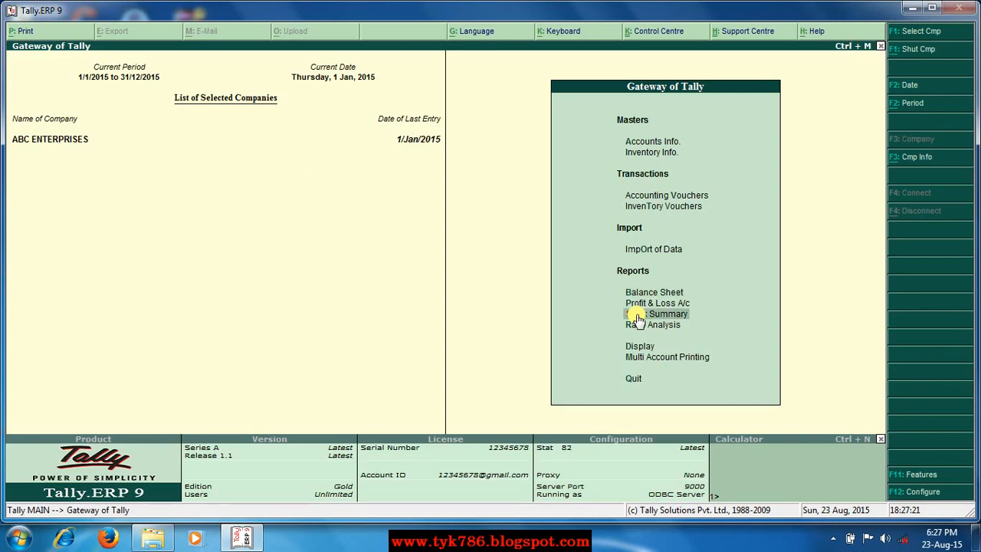
{"action": "left_click", "coordinate": [636, 318]}
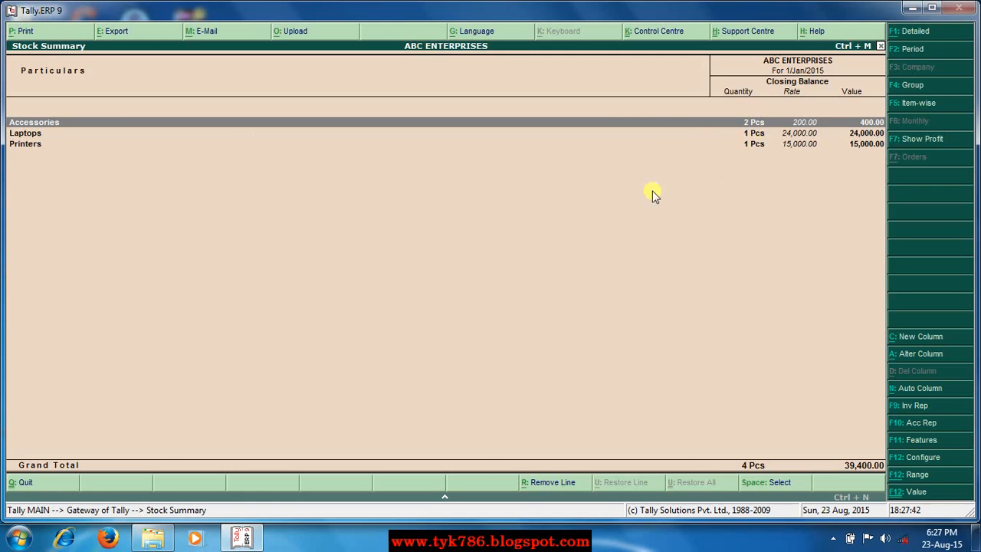
{"action": "key", "text": "Escape"}
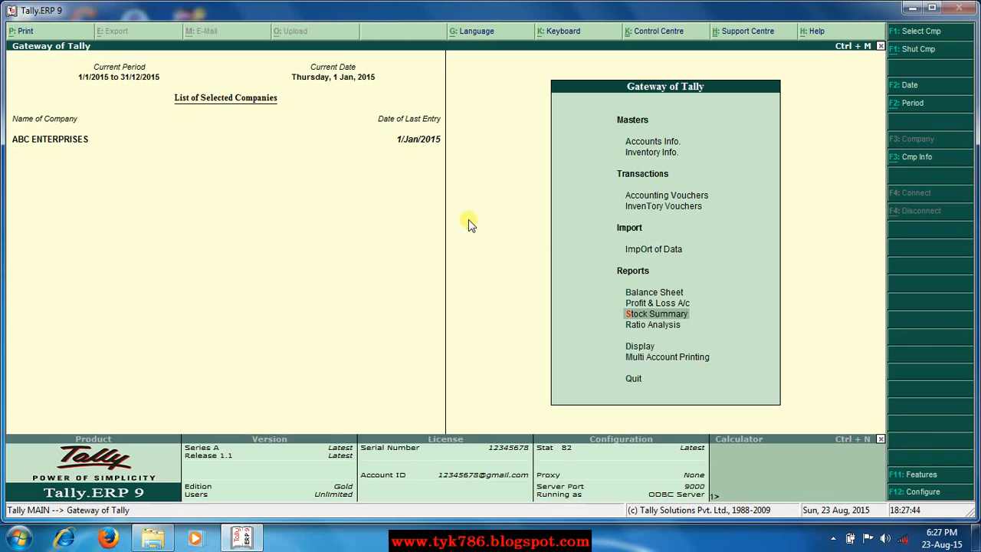